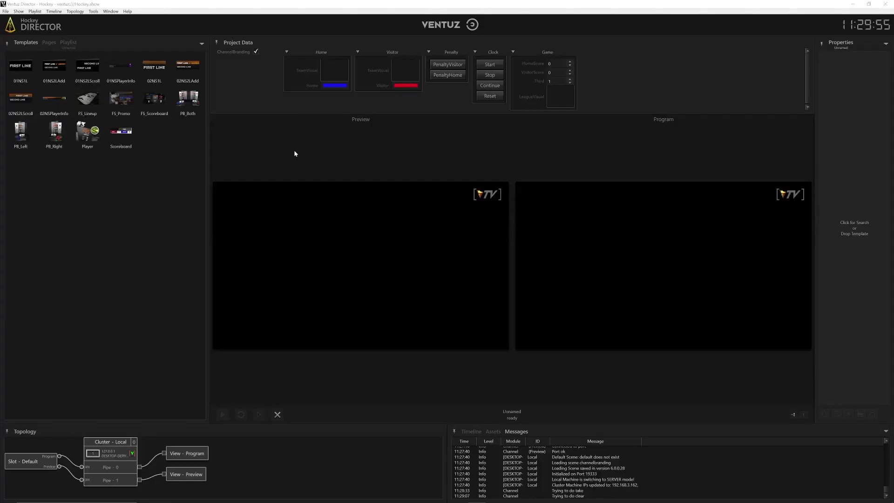
# Create a new Macros-type window through the Windows management dialog
pyautogui.click(111, 11)
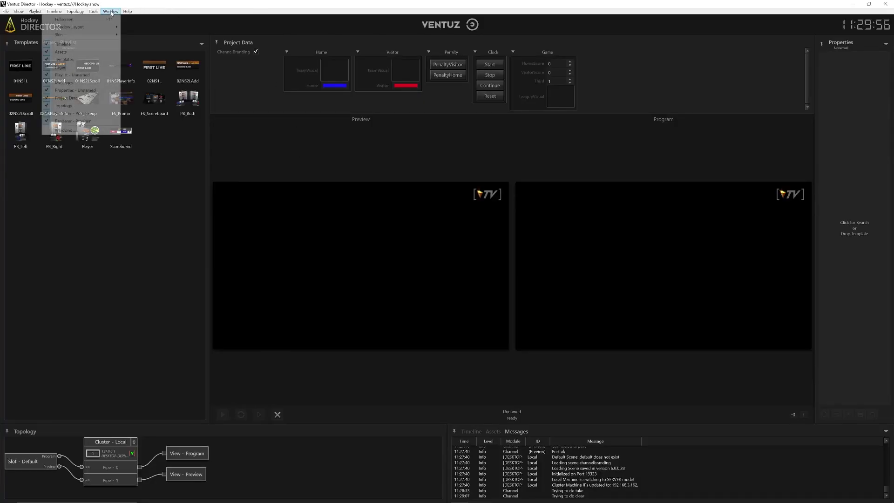
pyautogui.click(71, 131)
pyautogui.click(513, 218)
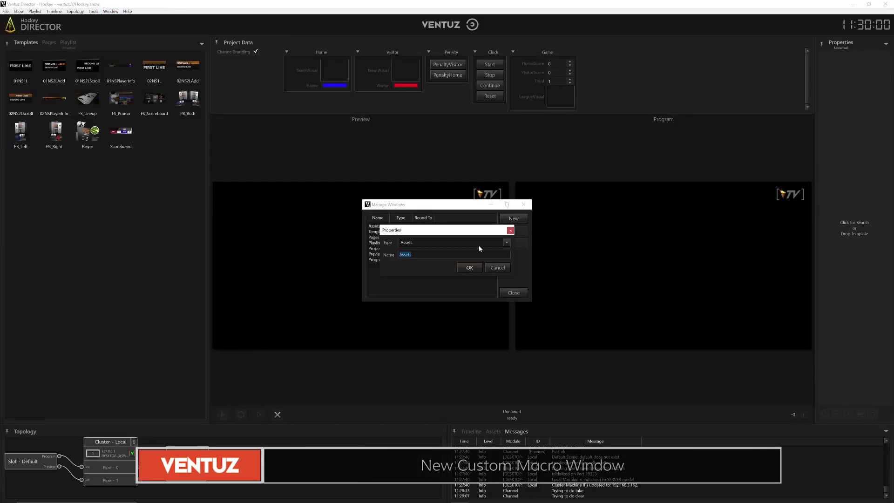
pyautogui.click(507, 243)
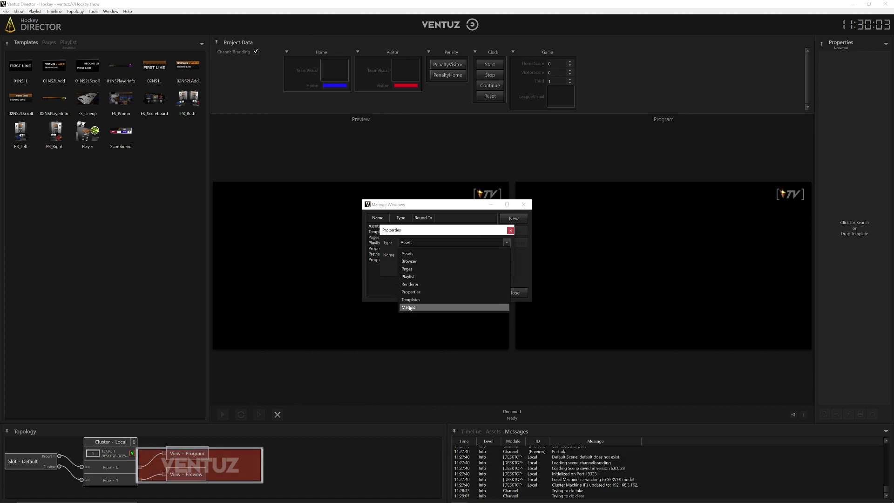
pyautogui.click(420, 308)
pyautogui.click(470, 268)
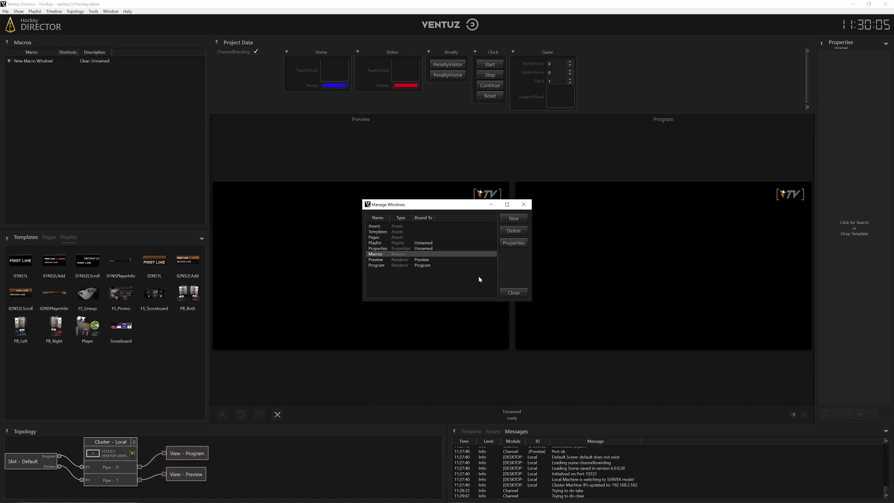
pyautogui.click(525, 204)
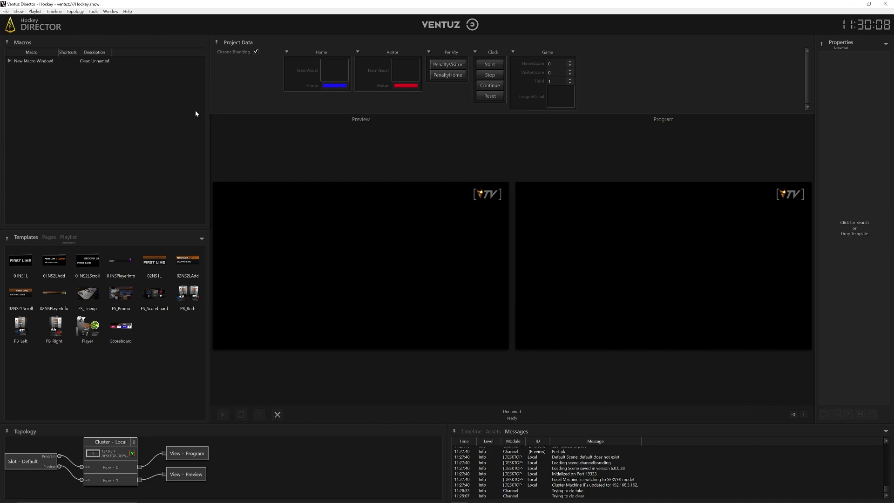
# Run the New Macro Window macro and set the Macros panel to floating
pyautogui.doubleClick(21, 62)
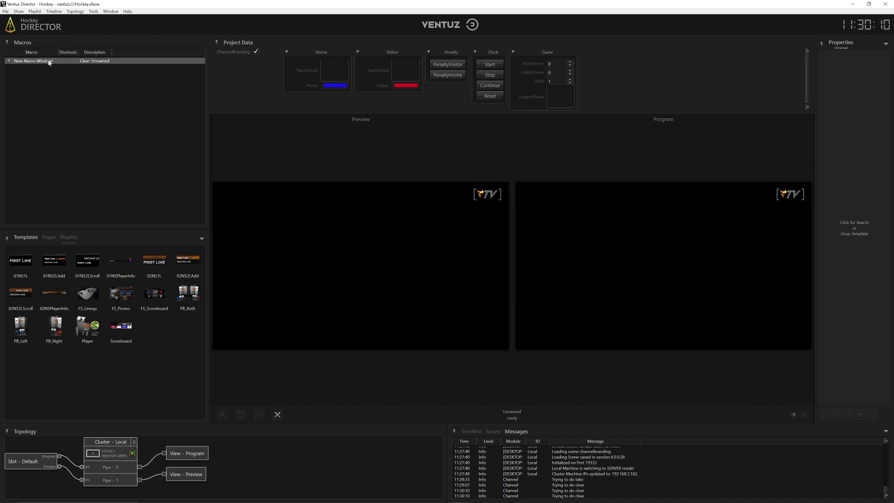
pyautogui.click(7, 42)
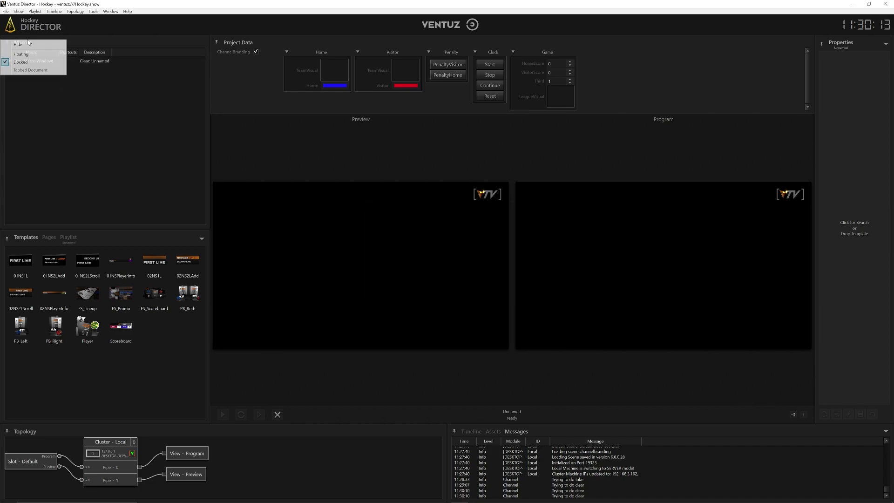
pyautogui.click(28, 57)
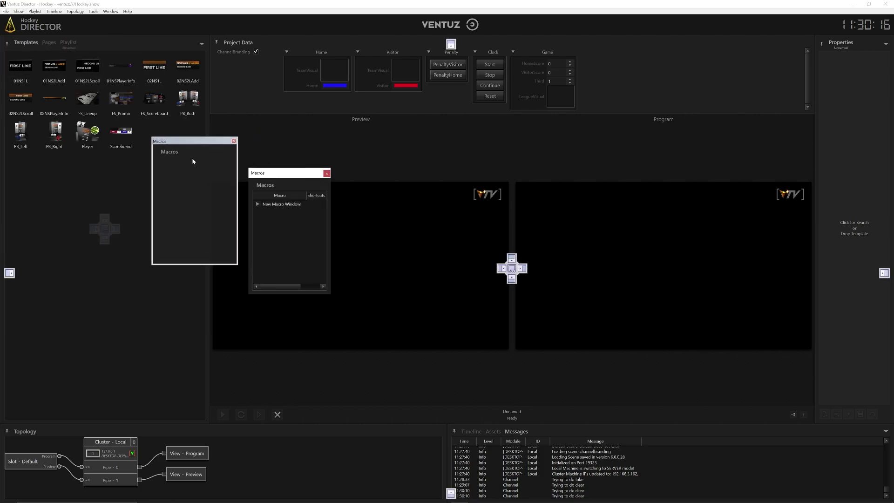
# Dock the Macros window, then inspect the fourth 2D Text's Shrink2Fit shrink modes
pyautogui.moveTo(288, 174); pyautogui.dragTo(194, 180)
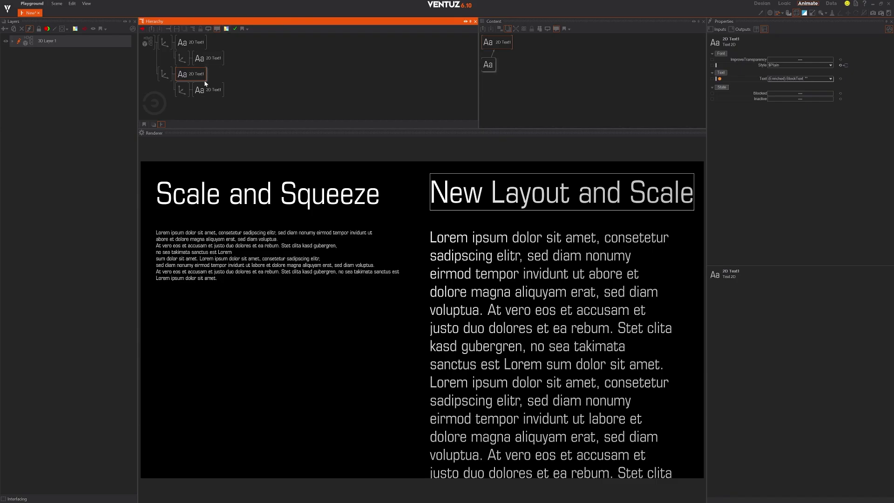
pyautogui.click(208, 90)
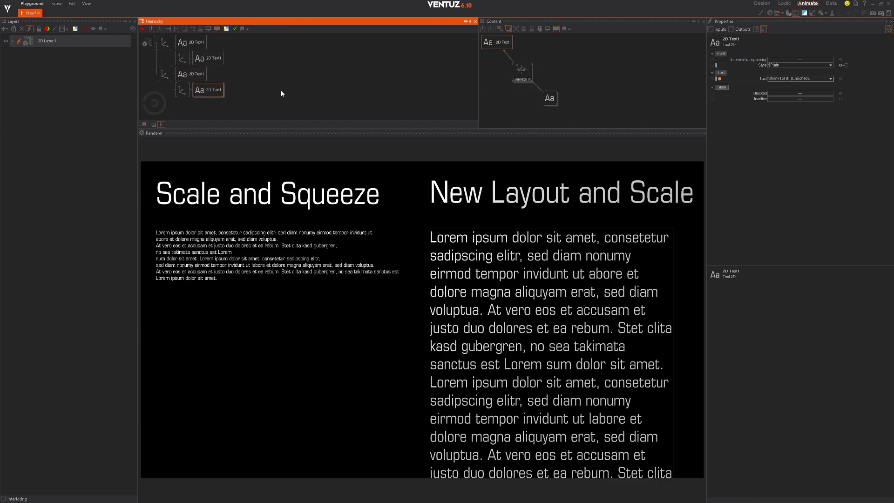
pyautogui.click(522, 72)
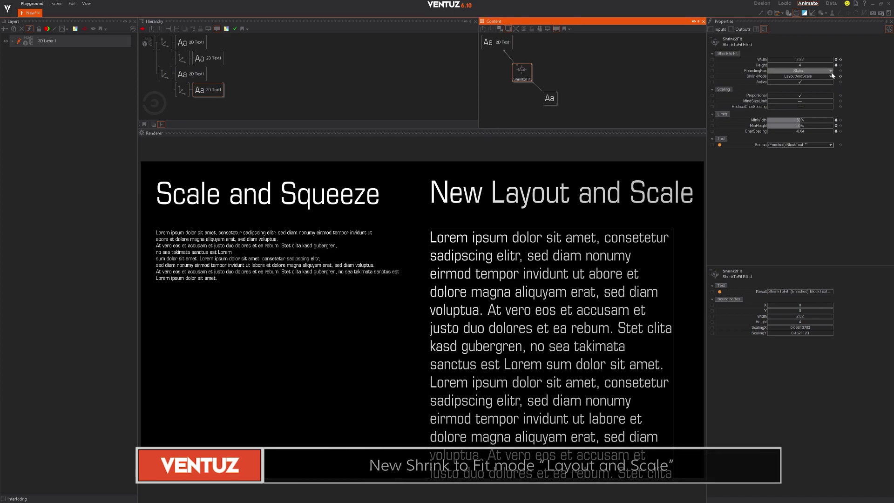
pyautogui.click(832, 75)
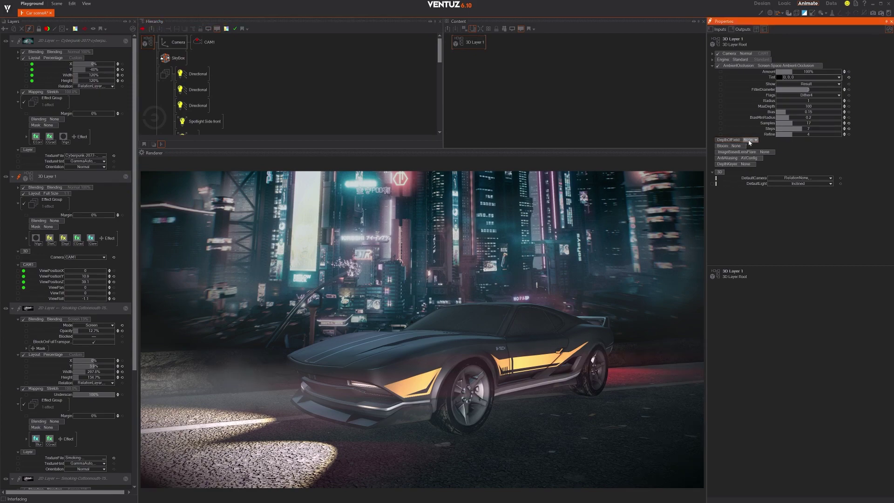
# Set DepthOfField to Quality DepthOfField, enable ShowFocusPlane, and vary FocusPlaneAlpha
pyautogui.click(746, 140)
pyautogui.click(736, 165)
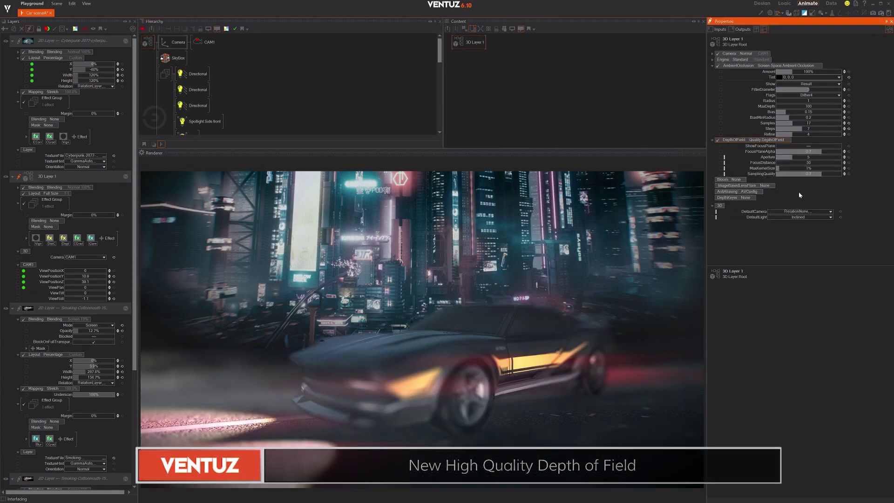
pyautogui.click(814, 147)
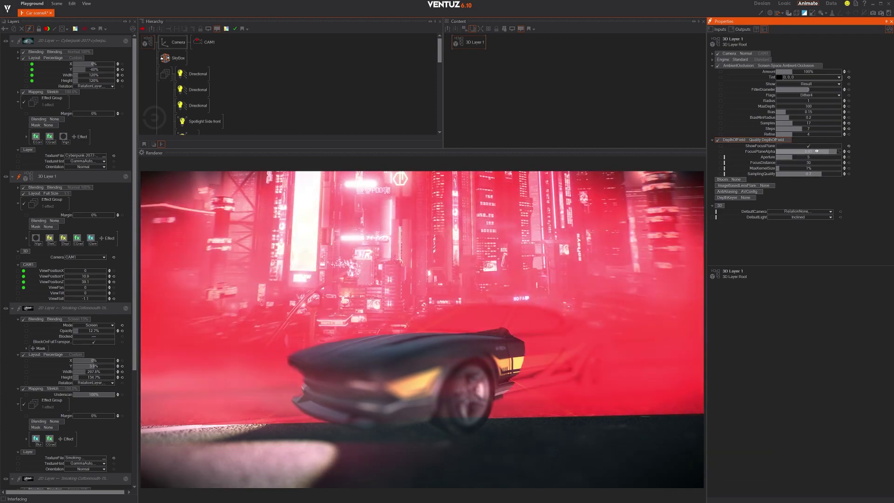
pyautogui.moveTo(814, 150); pyautogui.dragTo(776, 163)
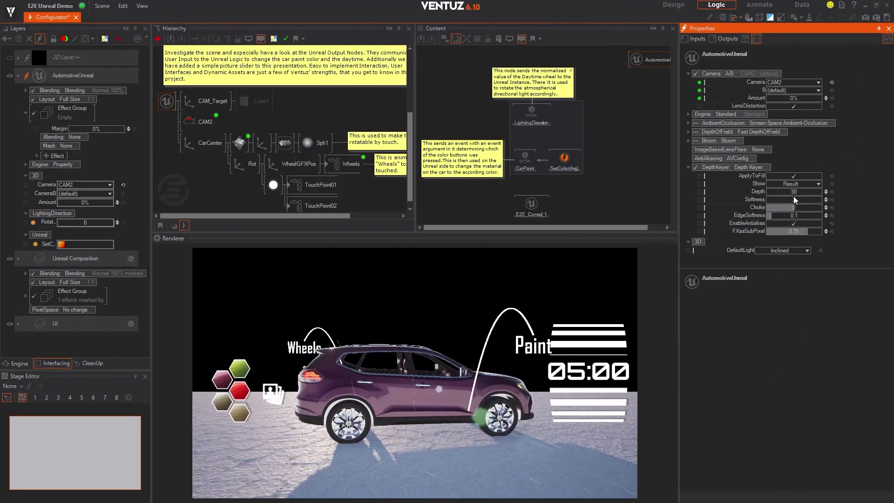
# Lower the DepthKeyer Depth, set FXaaSubPixel to 0.602 and Softness to 5
pyautogui.moveTo(798, 192)
pyautogui.mouseDown()
pyautogui.moveTo(766, 195)
pyautogui.moveTo(795, 208)
pyautogui.mouseUp()
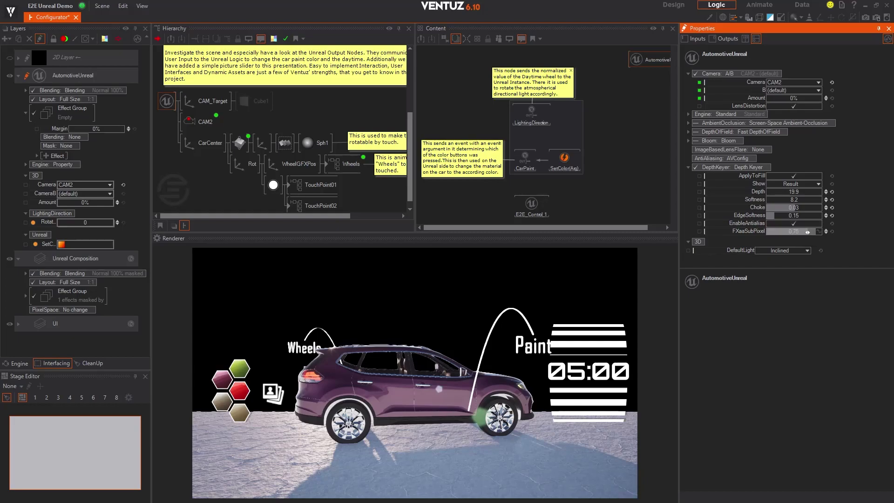
pyautogui.moveTo(777, 230); pyautogui.dragTo(773, 231)
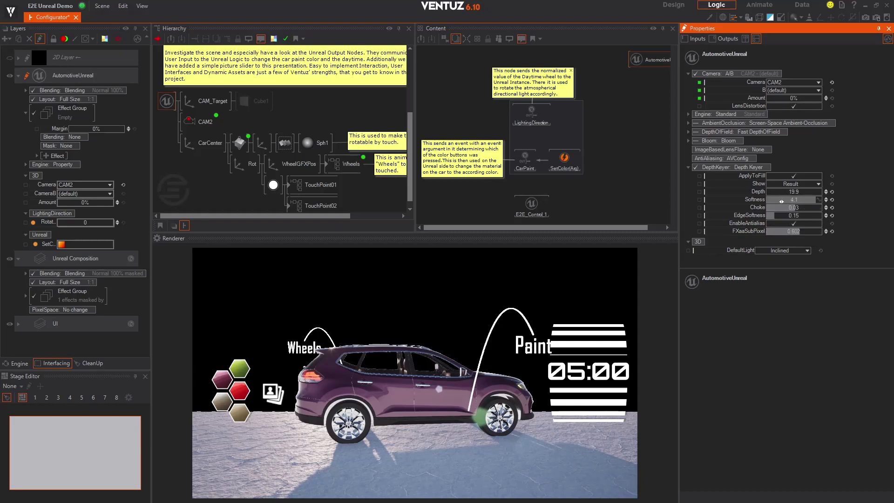
pyautogui.moveTo(782, 202); pyautogui.dragTo(630, 240)
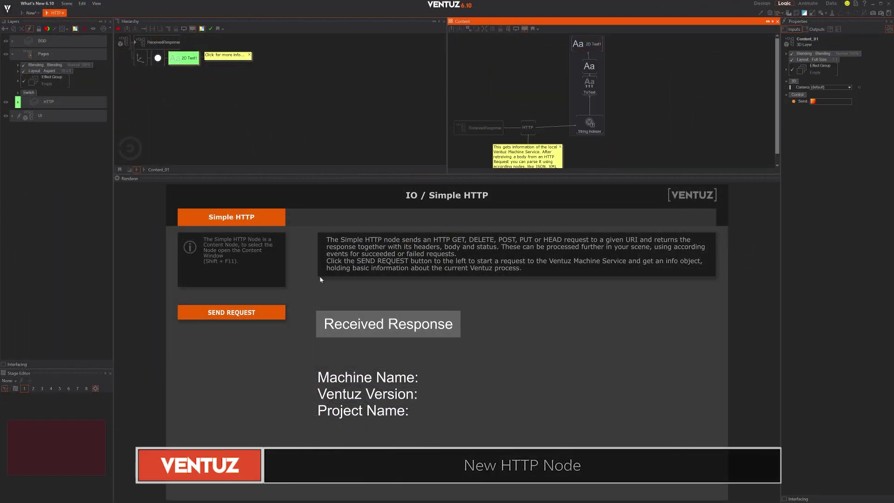
# Trigger SEND REQUEST in the Simple HTTP scene to display the response
pyautogui.click(253, 320)
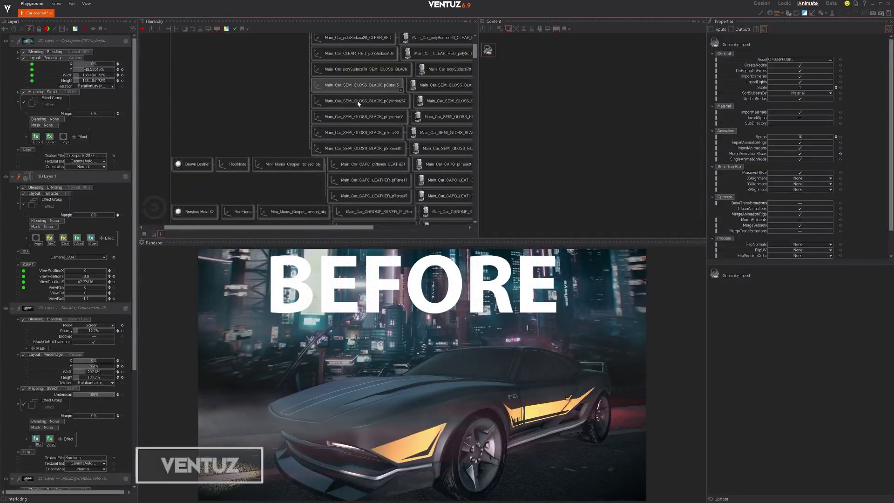
pyautogui.scroll(-5, 362, 113)
pyautogui.scroll(3, 363, 119)
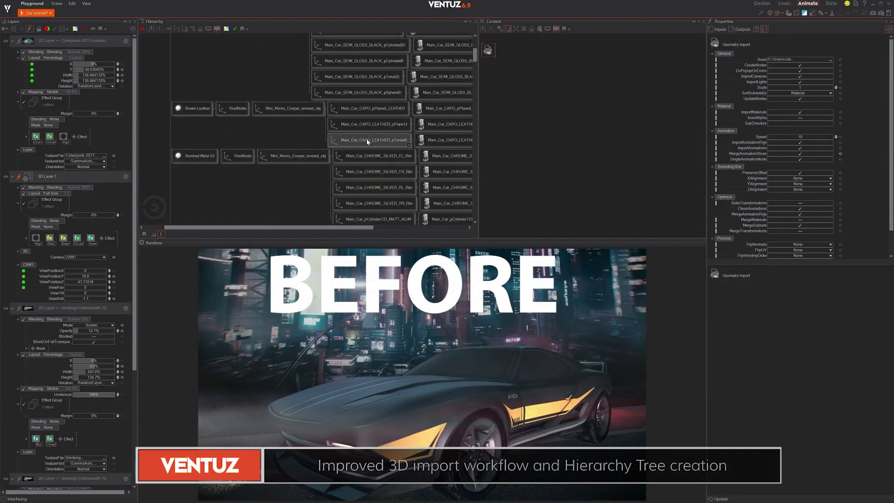
pyautogui.scroll(3, 368, 139)
pyautogui.scroll(3, 365, 145)
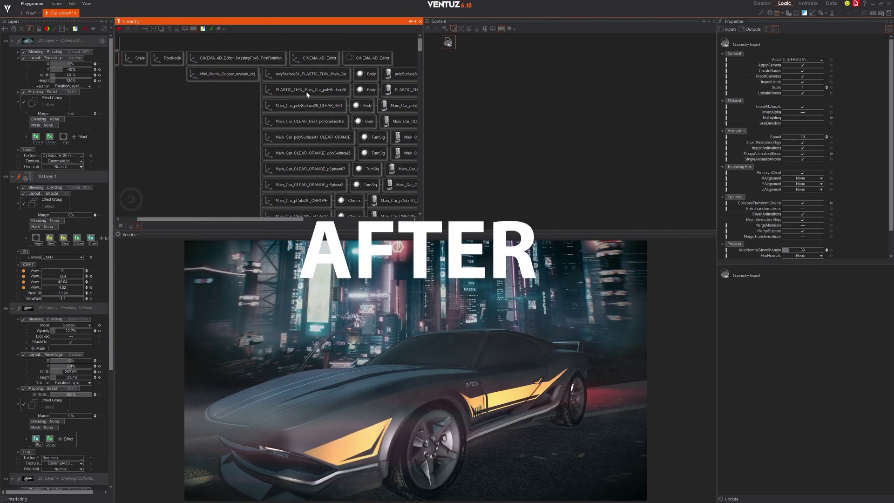
# Select the car's Body material node and display its linked Body nodes in Content
pyautogui.click(371, 74)
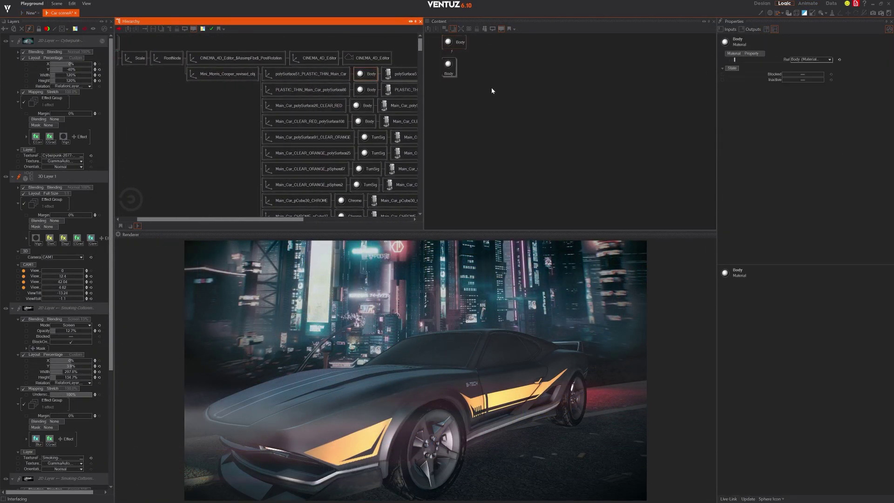
pyautogui.click(449, 65)
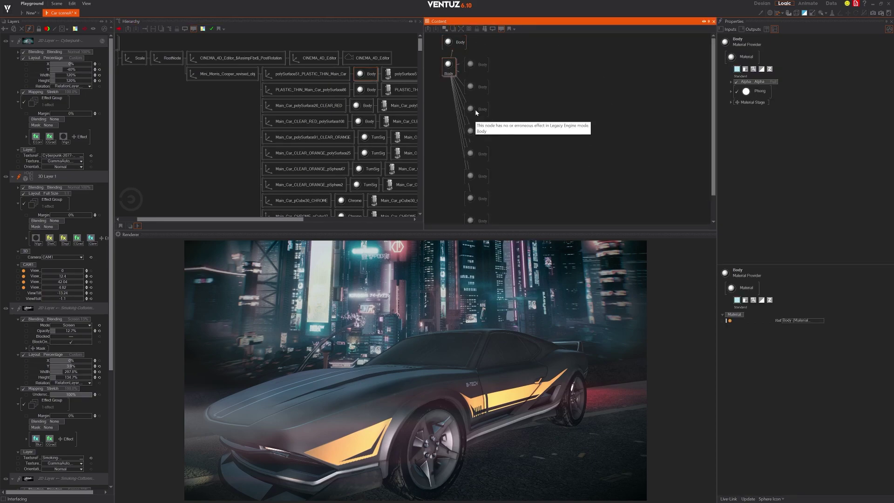